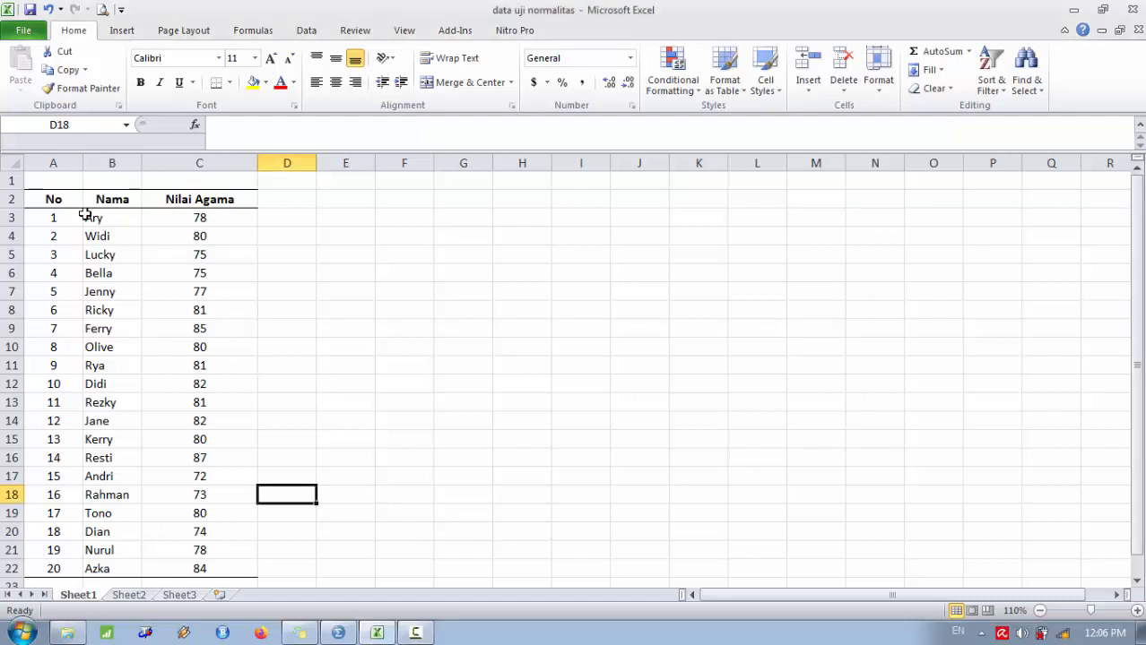
Copy the student names and Nilai Agama scores from B3:C22, leaving out the headers and the number column.
{"action": "left_click", "coordinate": [87, 217]}
{"action": "left_click_drag", "start_coordinate": [126, 226], "coordinate": [225, 565]}
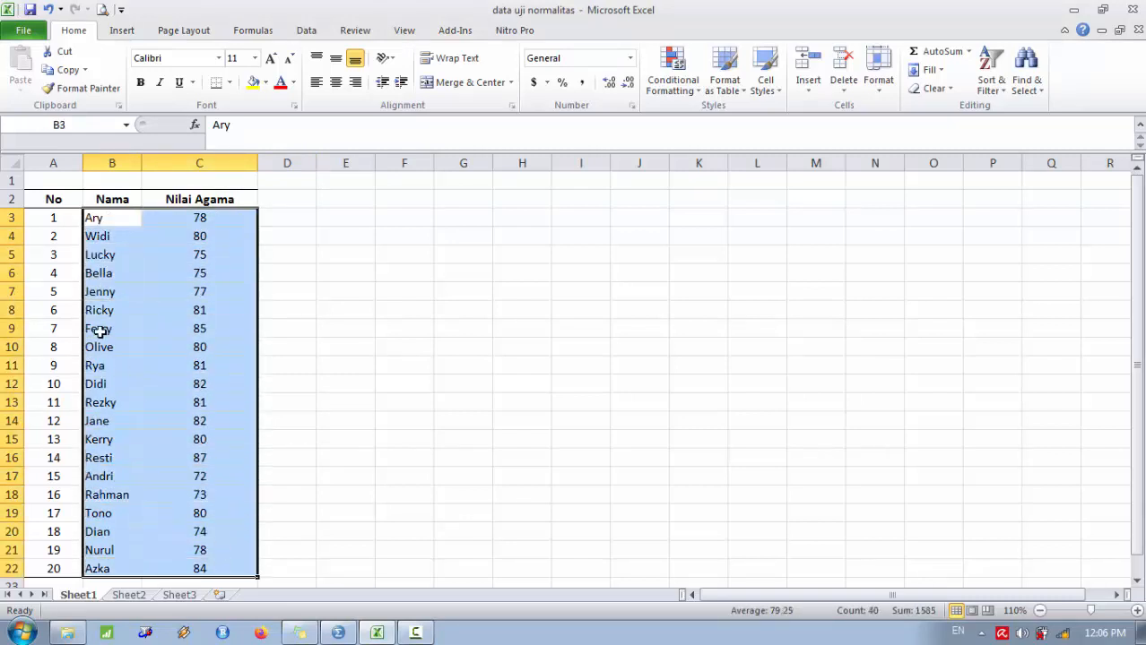
{"action": "right_click", "coordinate": [162, 556]}
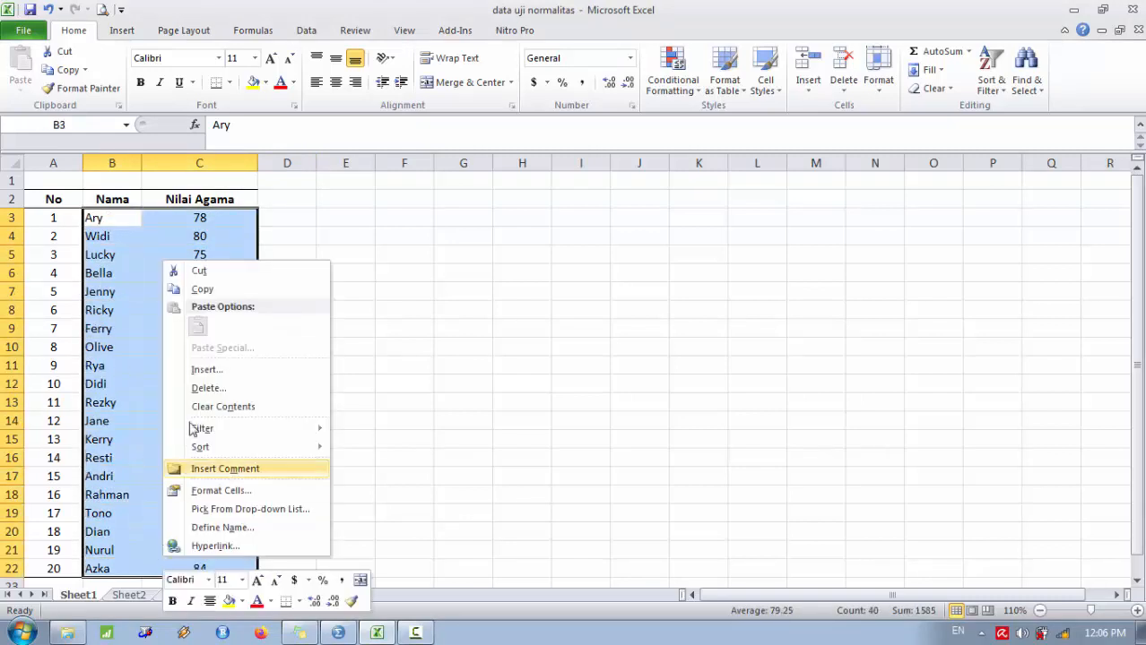
{"action": "left_click", "coordinate": [226, 289]}
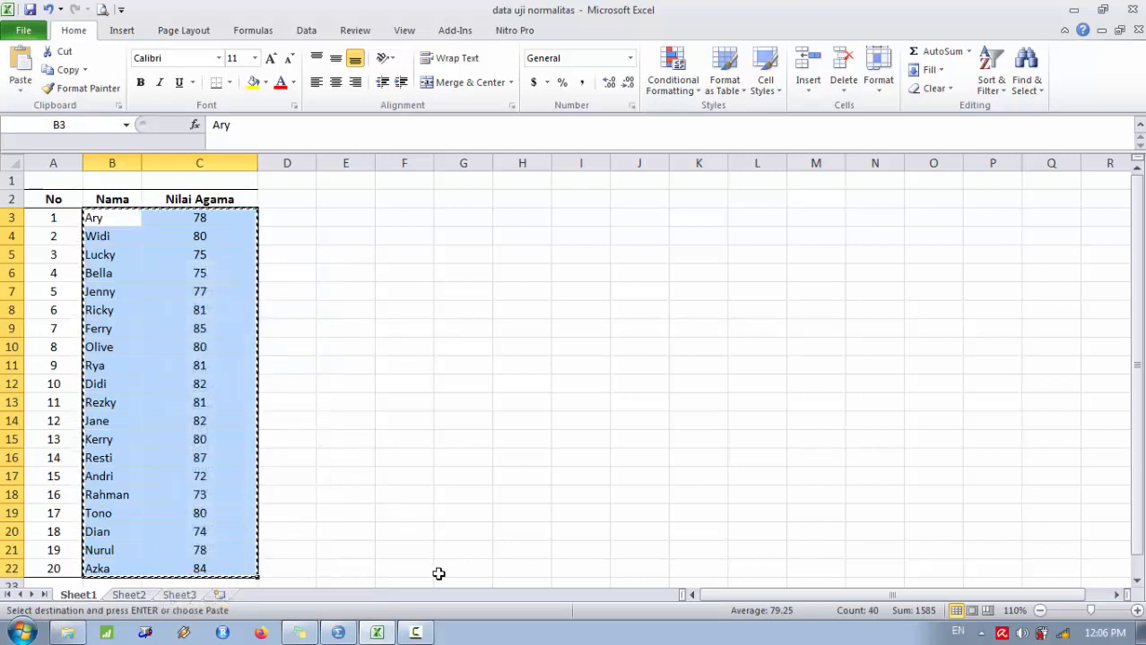
Switch to the SPSS Data Editor, paste the copied data starting at the first cell, and widen the first column to fit its header.
{"action": "left_click", "coordinate": [345, 633]}
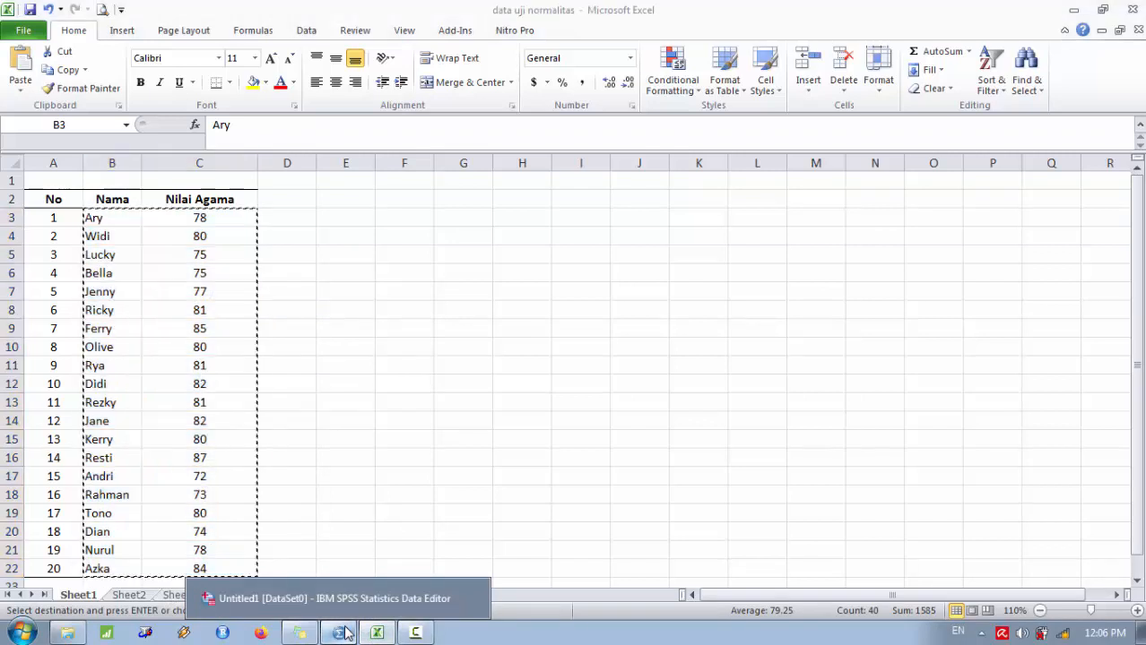
{"action": "left_click", "coordinate": [110, 132]}
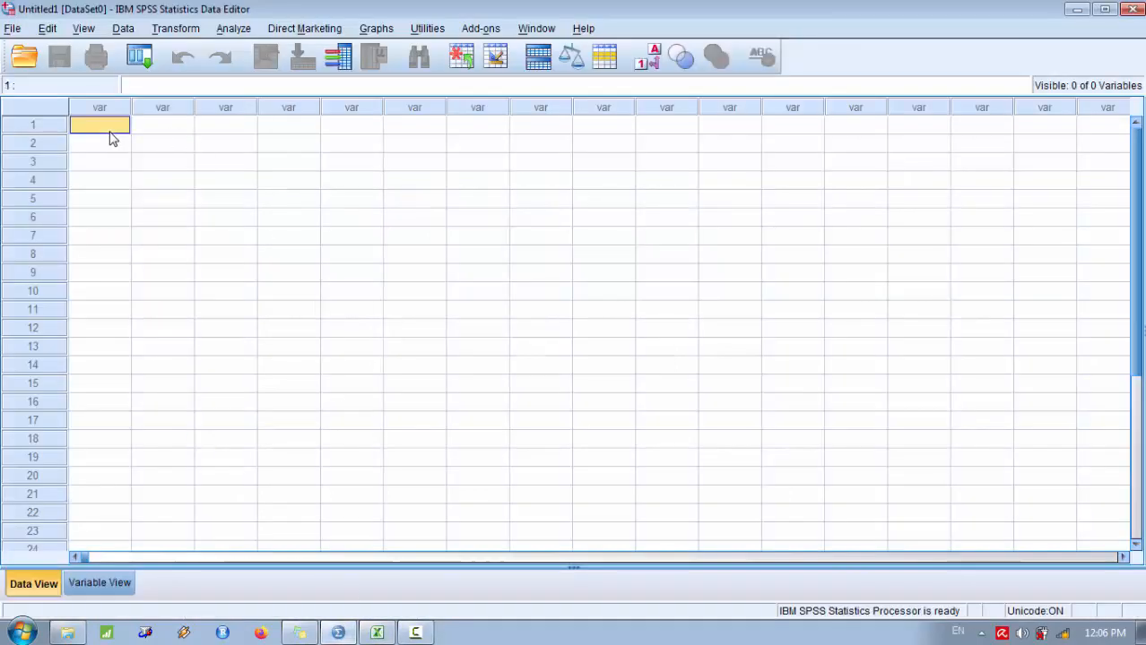
{"action": "right_click", "coordinate": [110, 133]}
{"action": "left_click", "coordinate": [148, 185]}
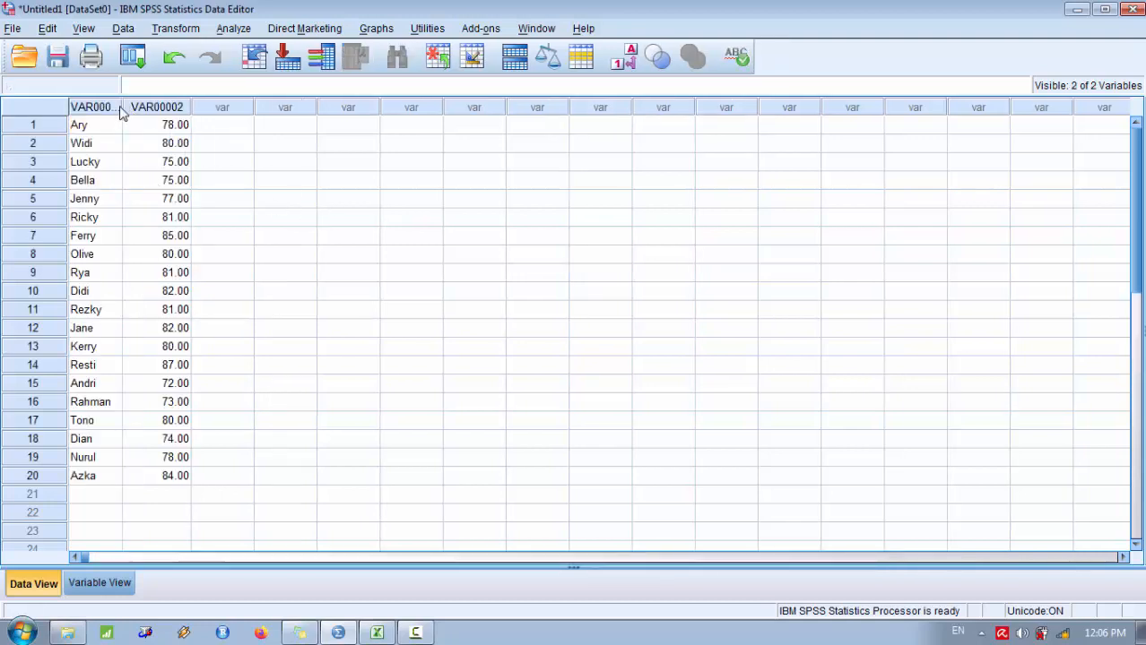
{"action": "left_click_drag", "start_coordinate": [122, 108], "coordinate": [144, 108]}
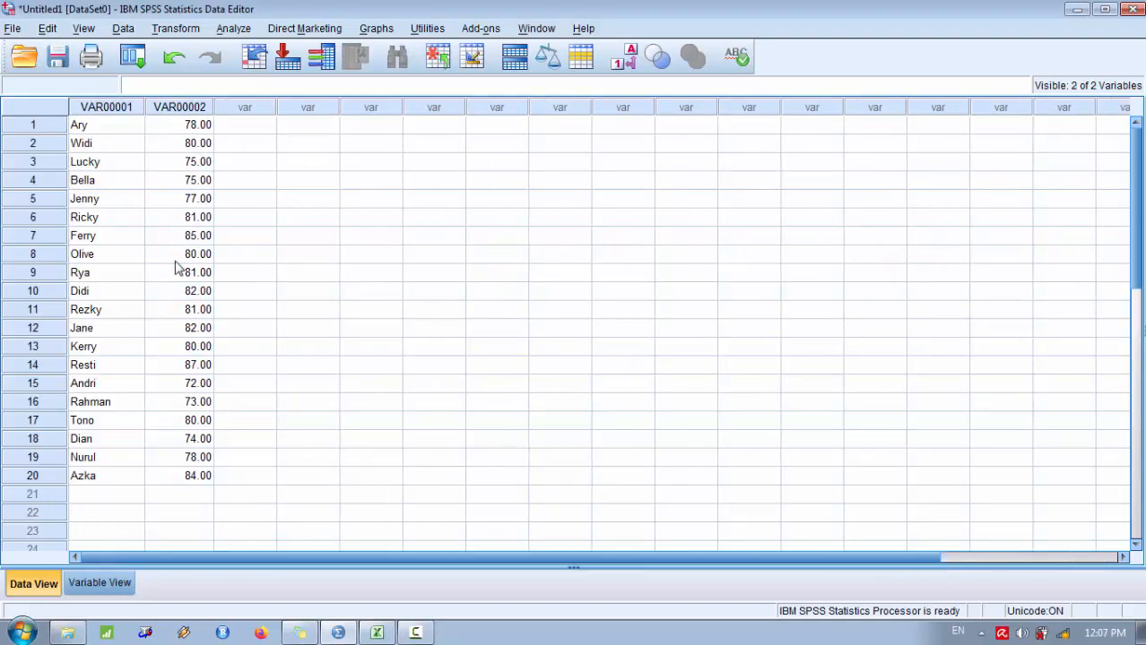
Rename the first variable as Nama and the second variable as Nilai_ujian.
{"action": "left_click", "coordinate": [99, 583]}
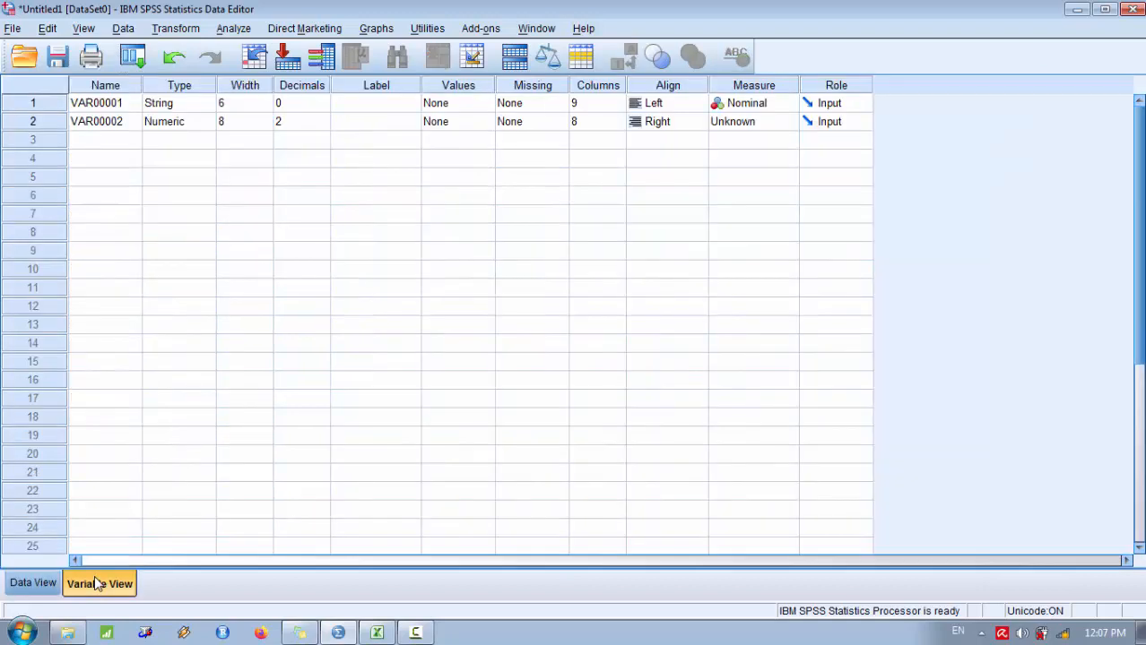
{"action": "left_click", "coordinate": [129, 105]}
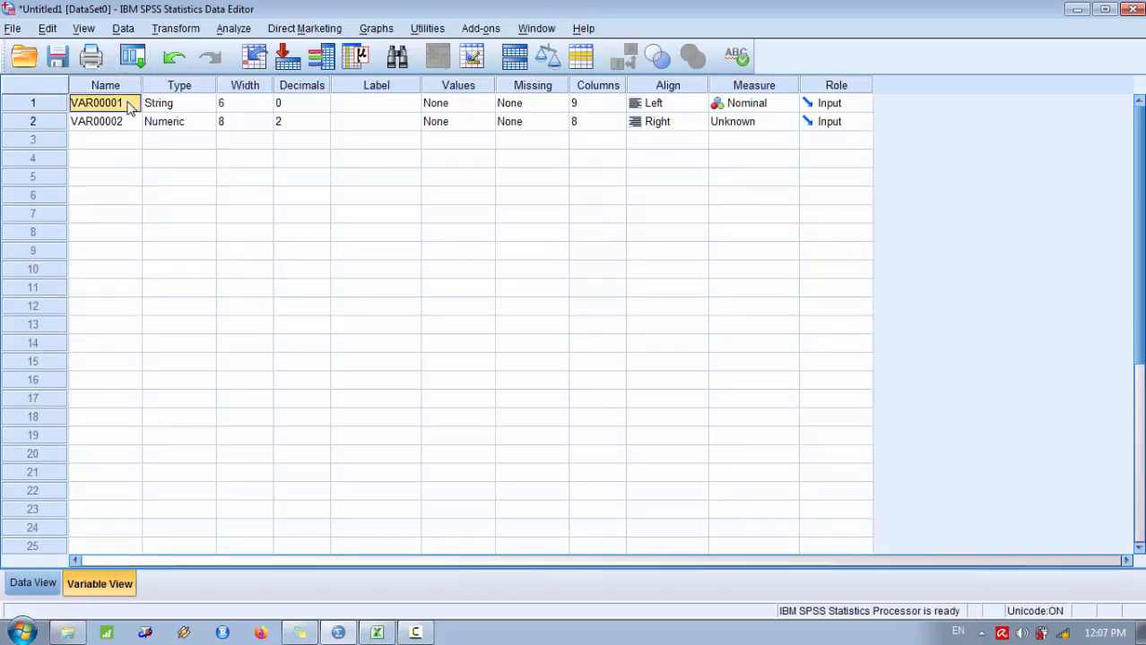
{"action": "type", "text": "Nama"}
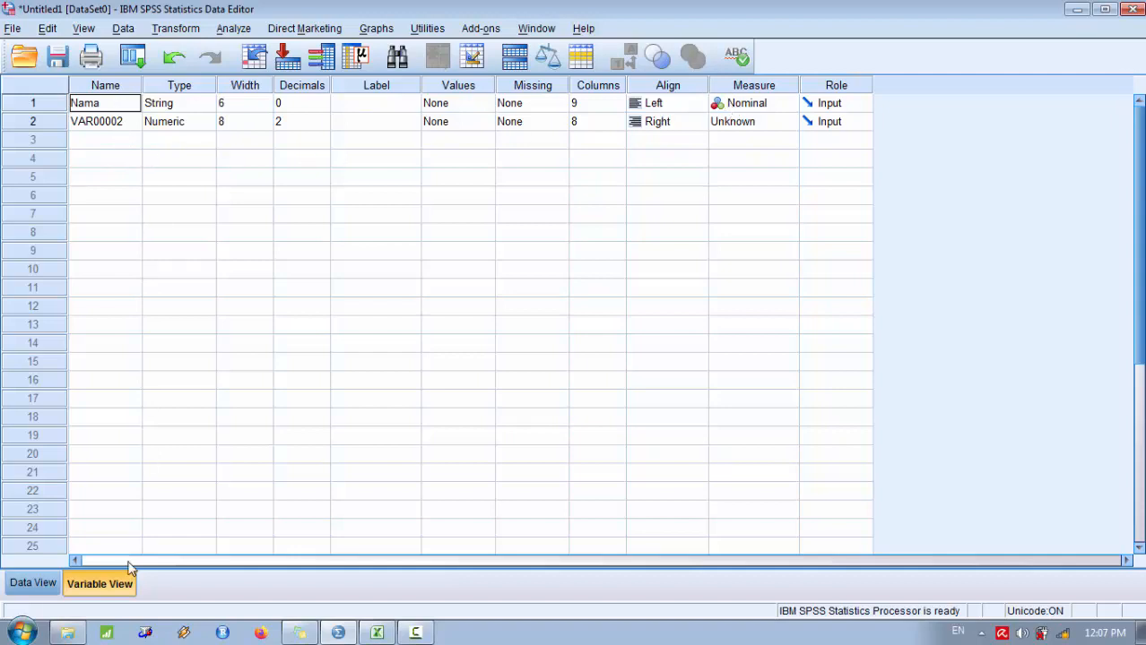
{"action": "left_click", "coordinate": [125, 127]}
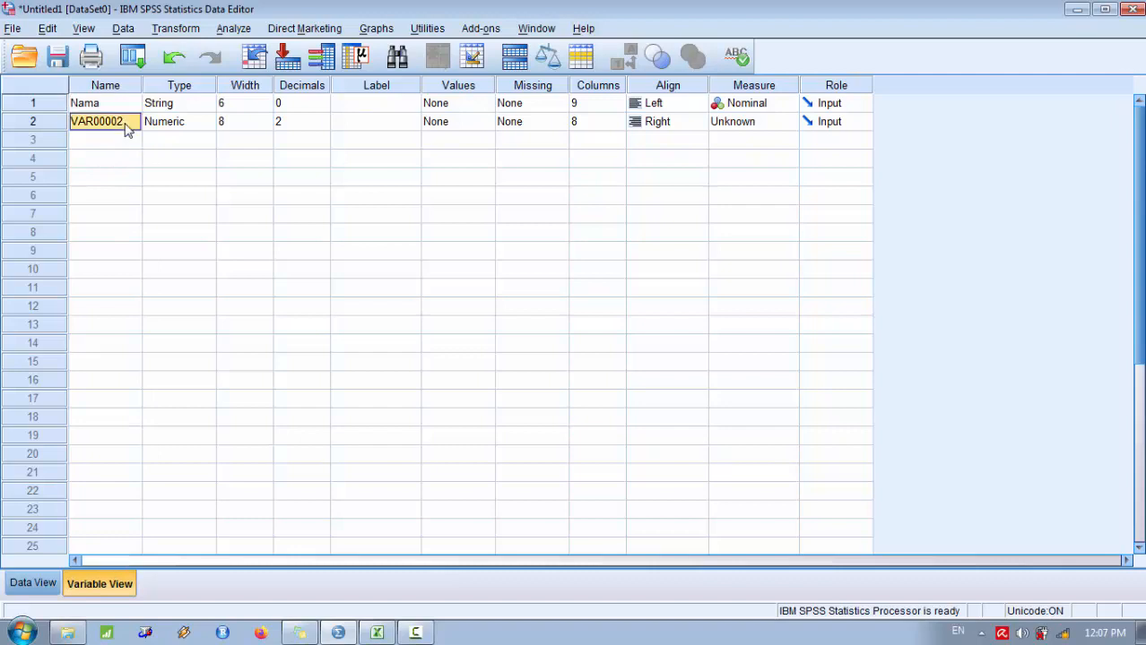
{"action": "type", "text": "N"}
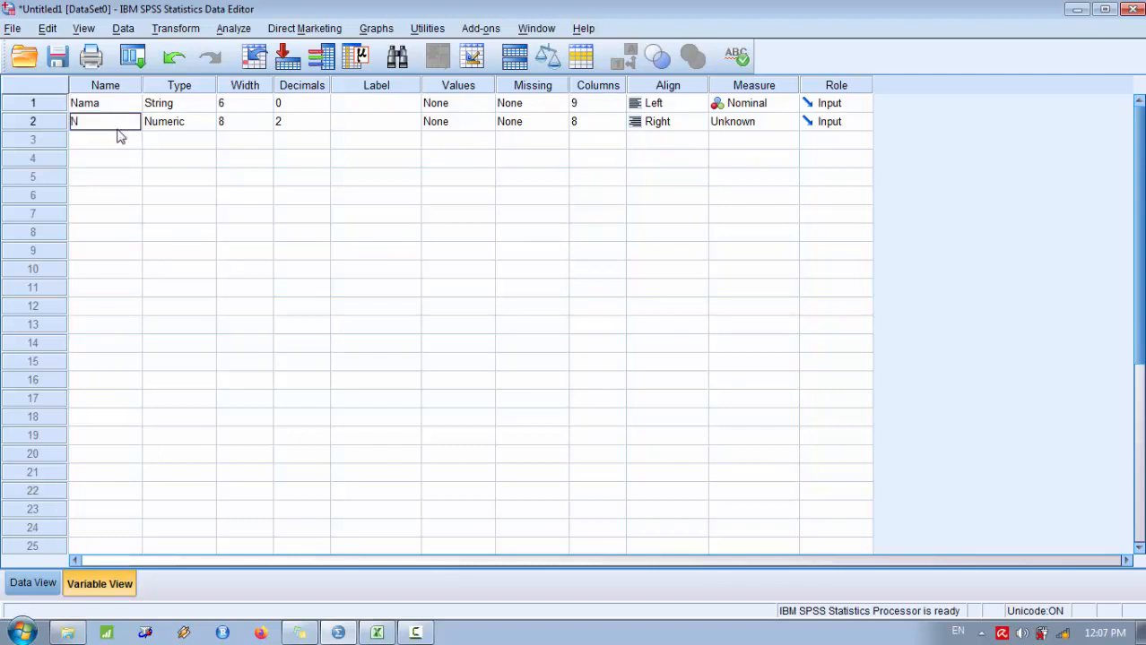
{"action": "type", "text": "ilai_ujian"}
Set the Nilai_ujian variable's measurement level to Scale and its decimals to 0.
{"action": "left_click", "coordinate": [727, 126]}
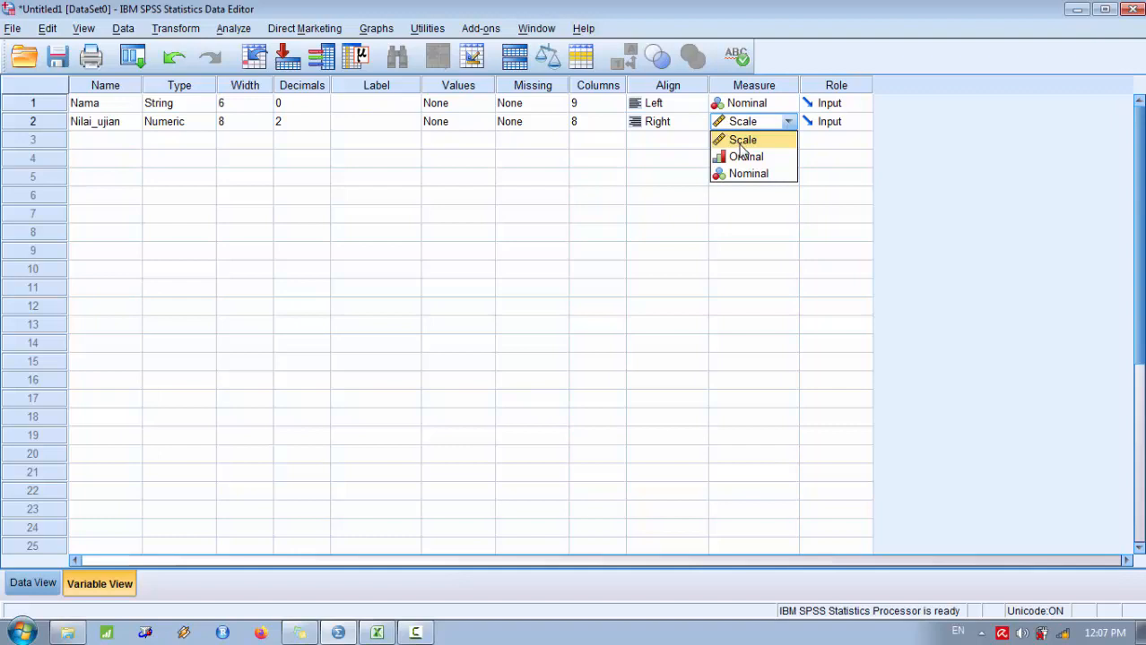
{"action": "left_click", "coordinate": [742, 145]}
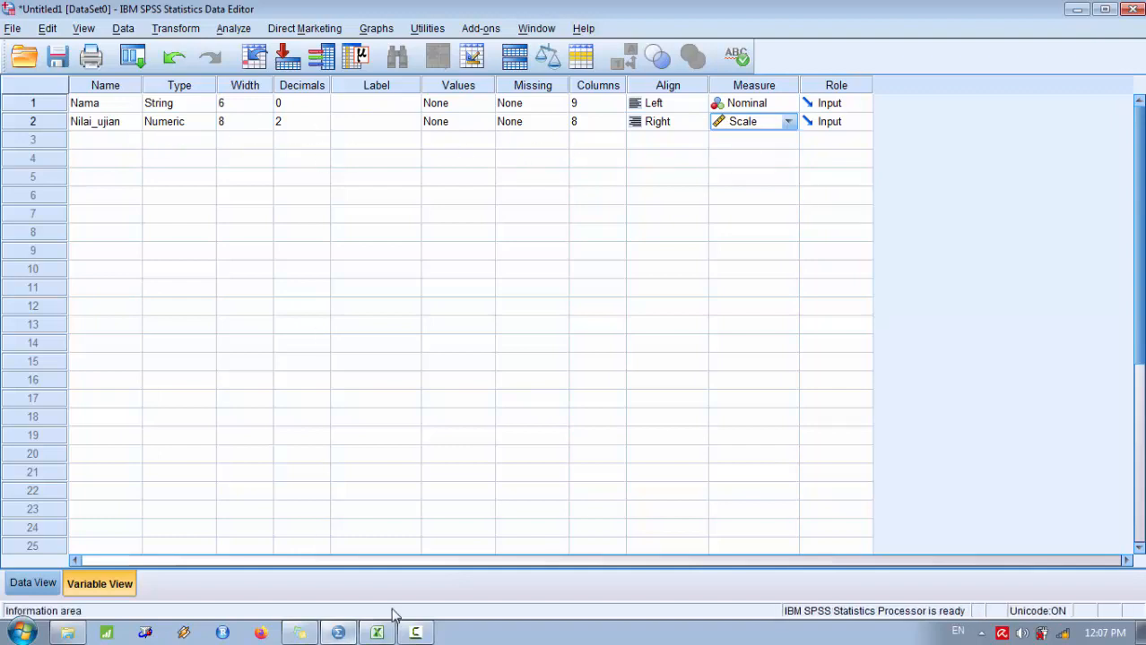
{"action": "left_click", "coordinate": [379, 632]}
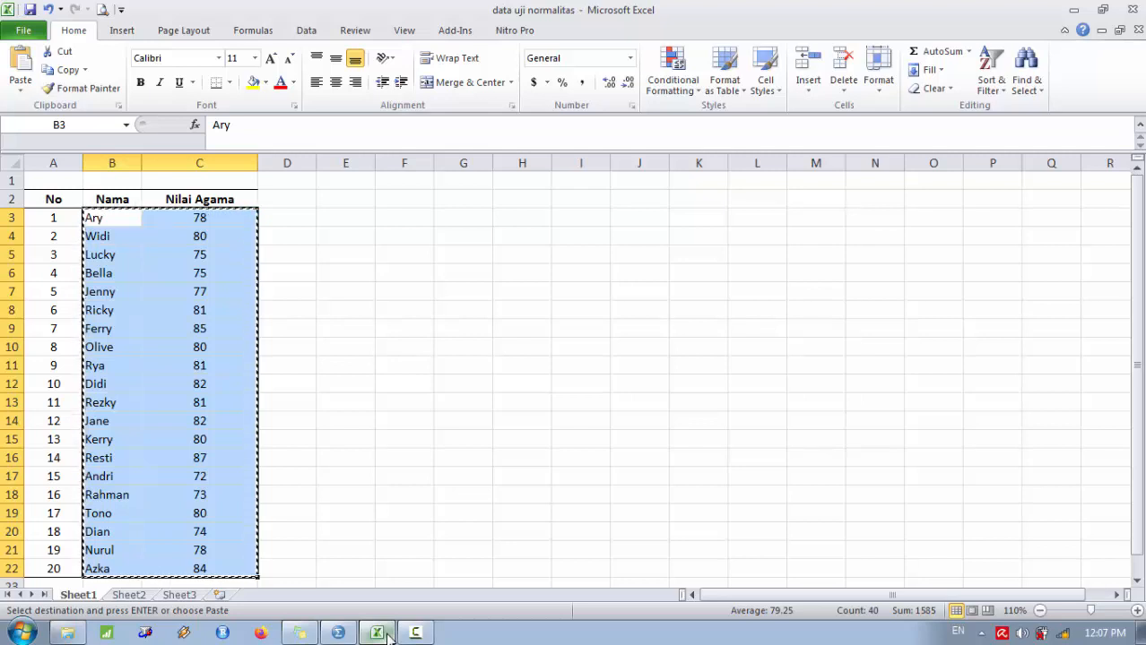
{"action": "left_click", "coordinate": [387, 634]}
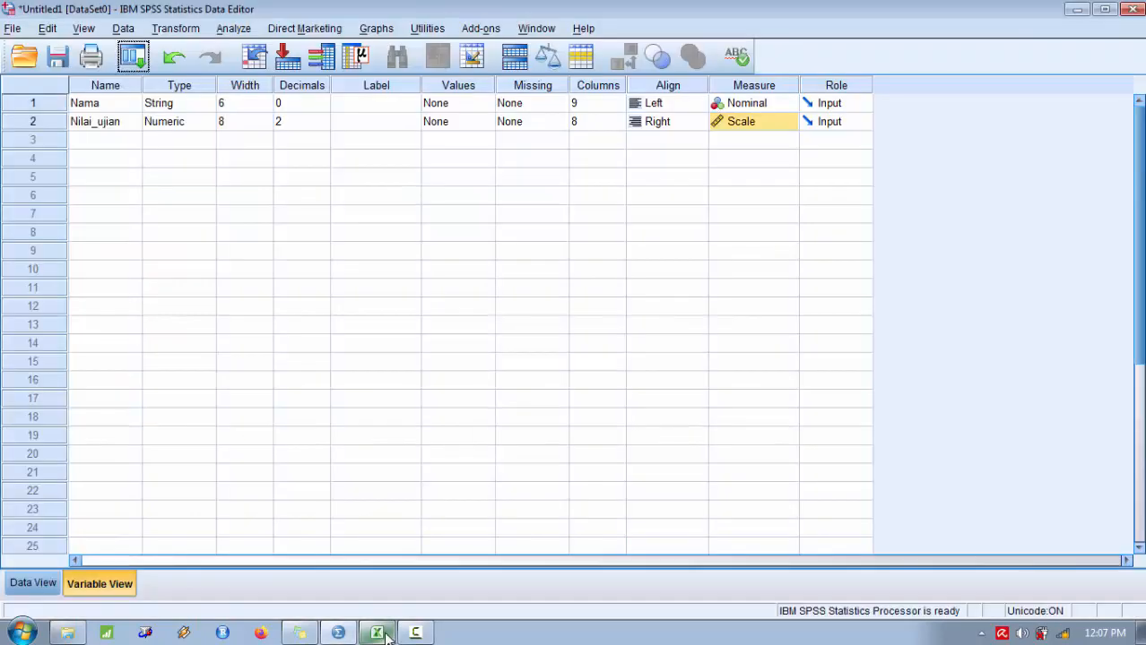
{"action": "left_click", "coordinate": [301, 124]}
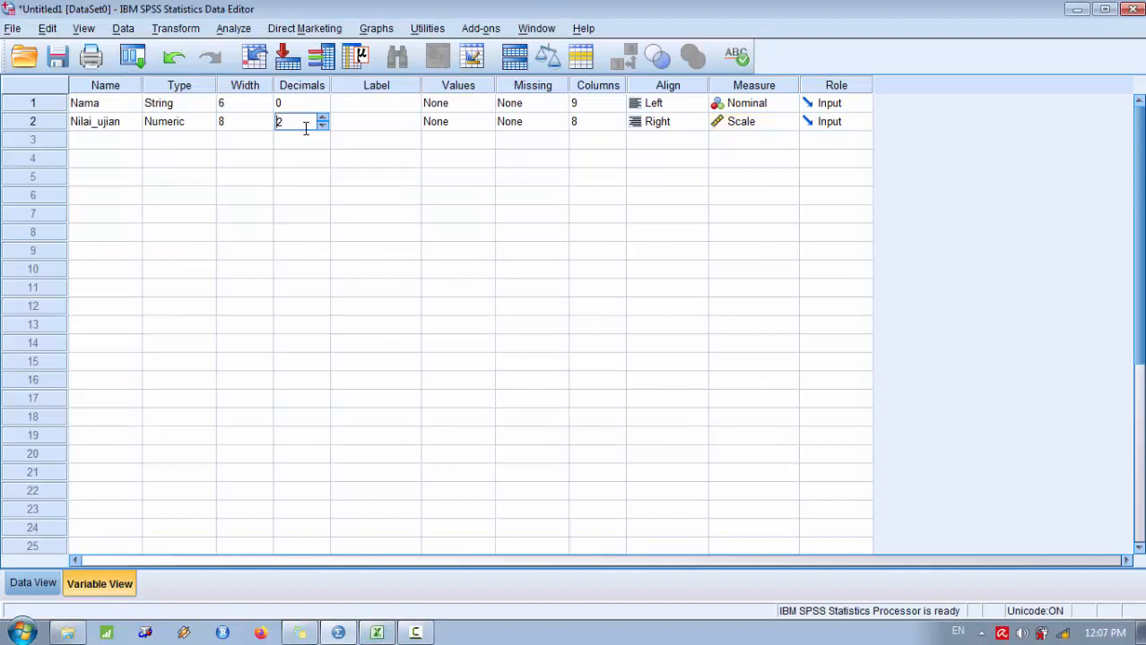
{"action": "left_click", "coordinate": [323, 127]}
{"action": "left_click", "coordinate": [323, 127]}
{"action": "left_click", "coordinate": [267, 194]}
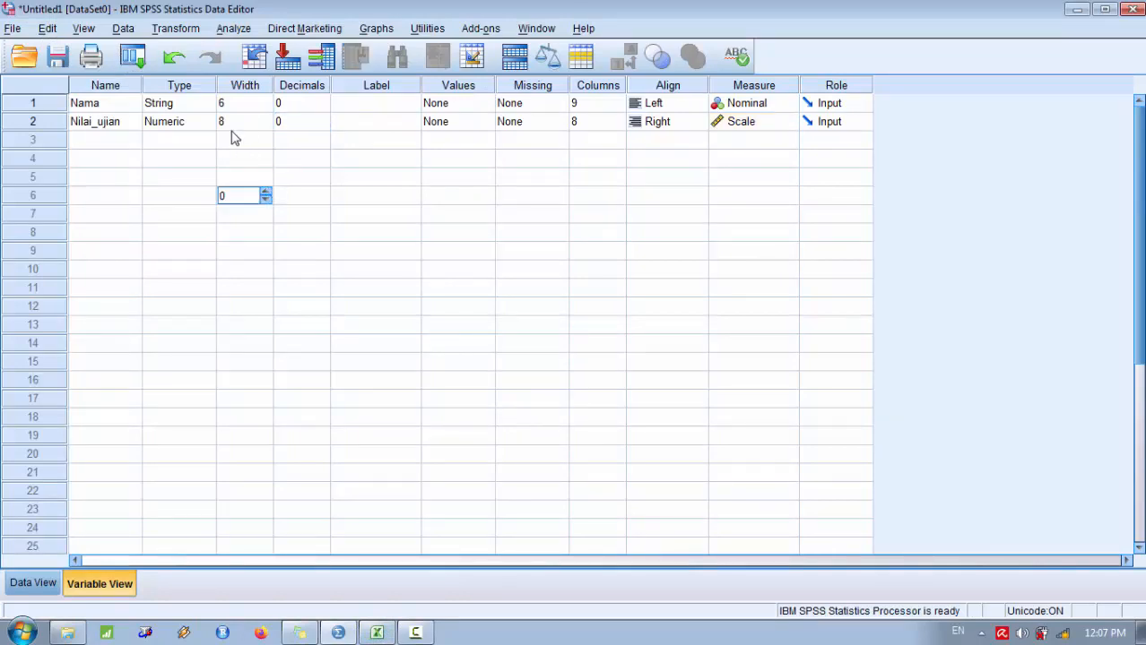
Return to the data and set up a legacy nonparametric 1-Sample K-S test against the normal distribution with Nilai_ujian as test variable.
{"action": "left_click", "coordinate": [14, 582]}
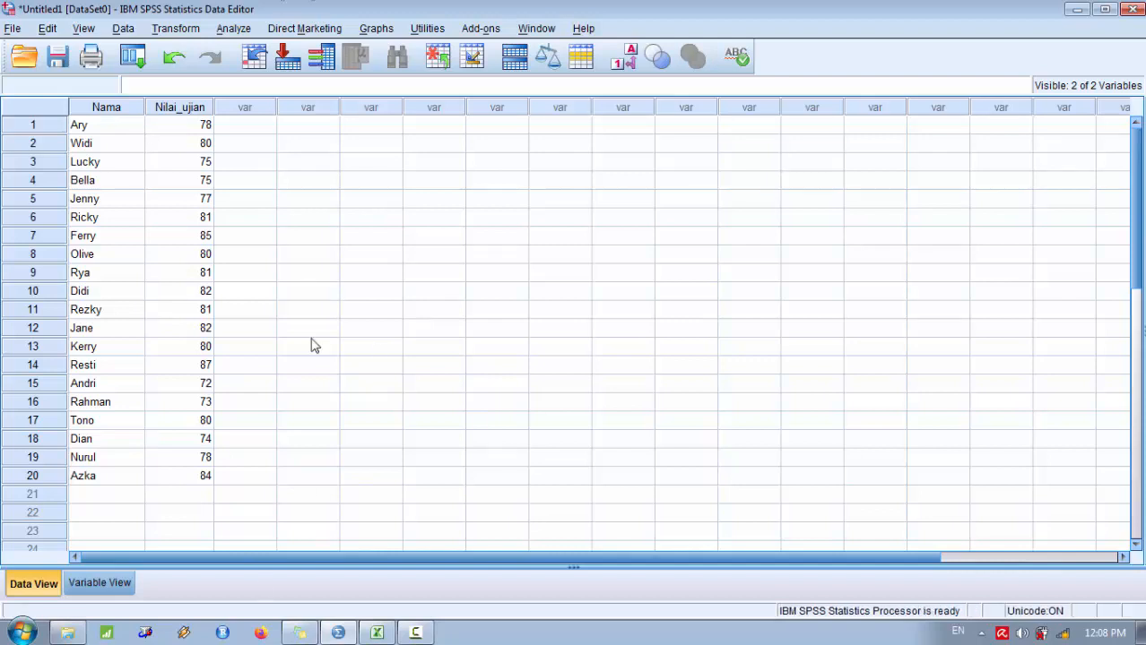
{"action": "left_click", "coordinate": [234, 29]}
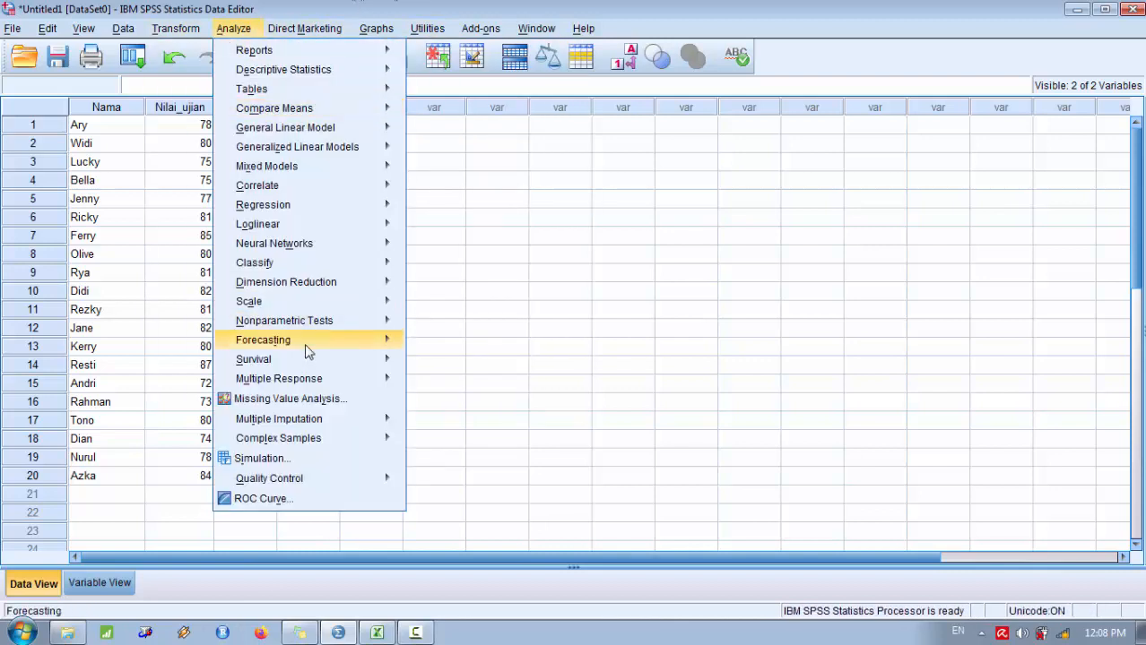
{"action": "mouse_move", "coordinate": [305, 328]}
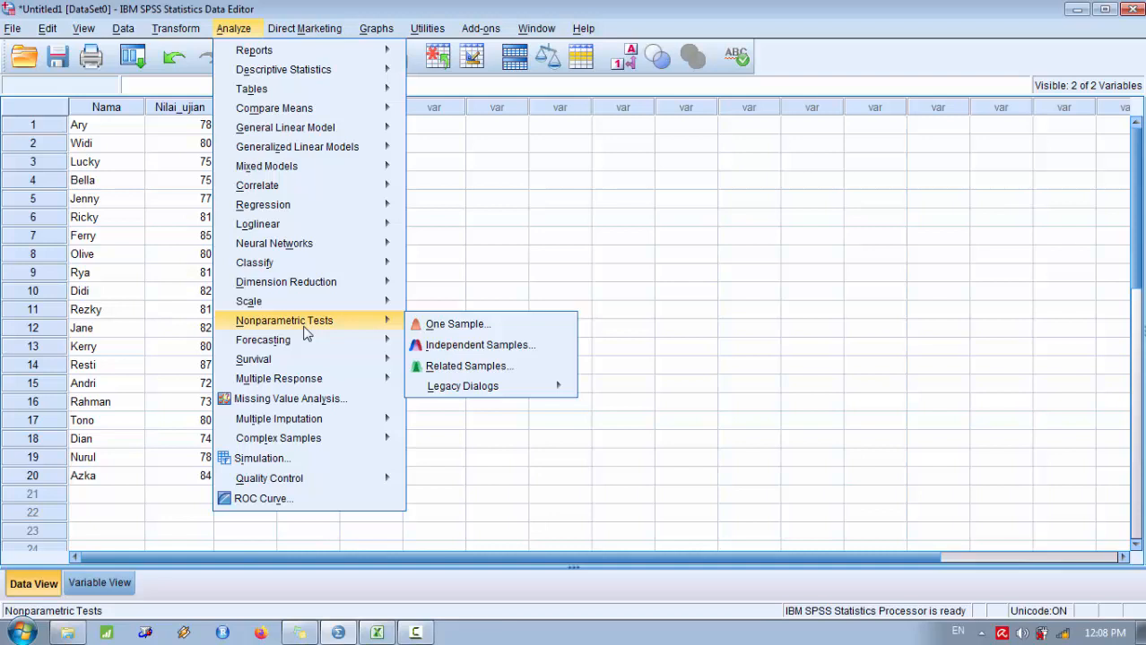
{"action": "mouse_move", "coordinate": [247, 307]}
{"action": "mouse_move", "coordinate": [478, 391]}
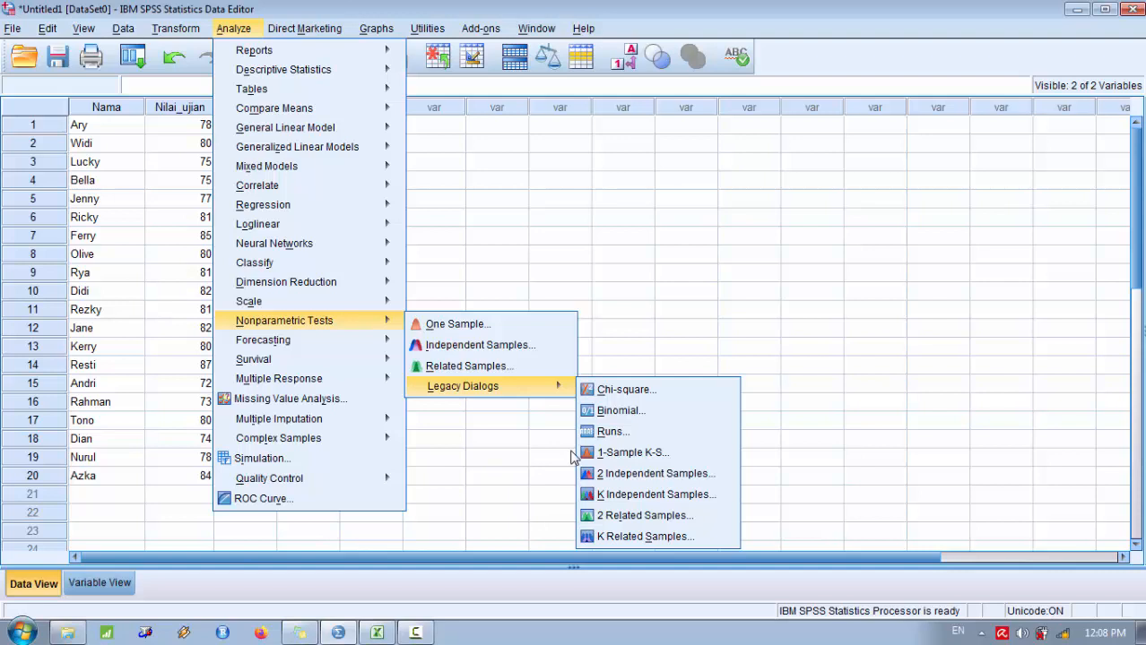
{"action": "left_click", "coordinate": [644, 453]}
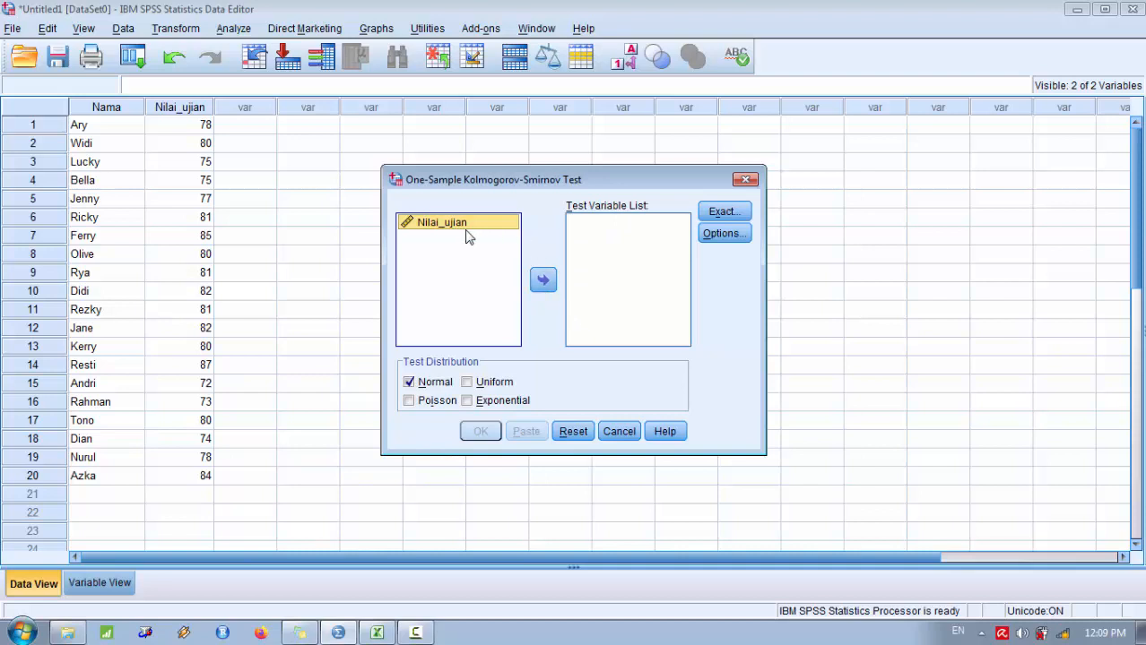
{"action": "left_click", "coordinate": [544, 281]}
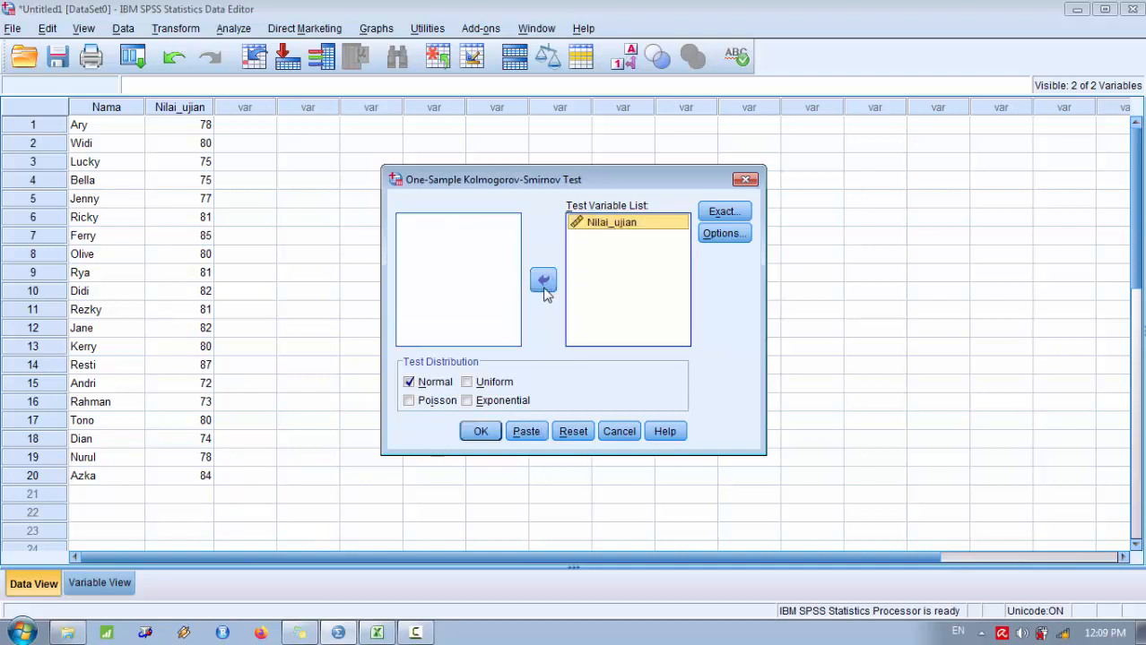
Keep the Asymptotic only method and test-by-test exclusion of missing cases, and run the Kolmogorov-Smirnov test.
{"action": "left_click", "coordinate": [724, 212]}
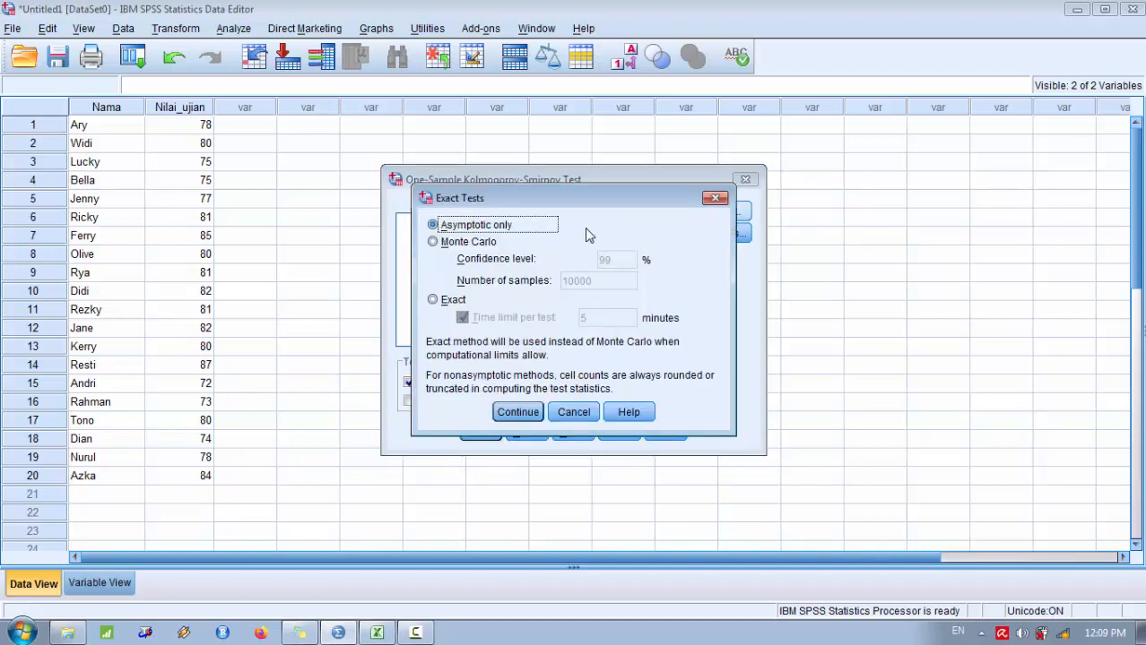
{"action": "left_click", "coordinate": [532, 412]}
{"action": "left_click", "coordinate": [715, 240]}
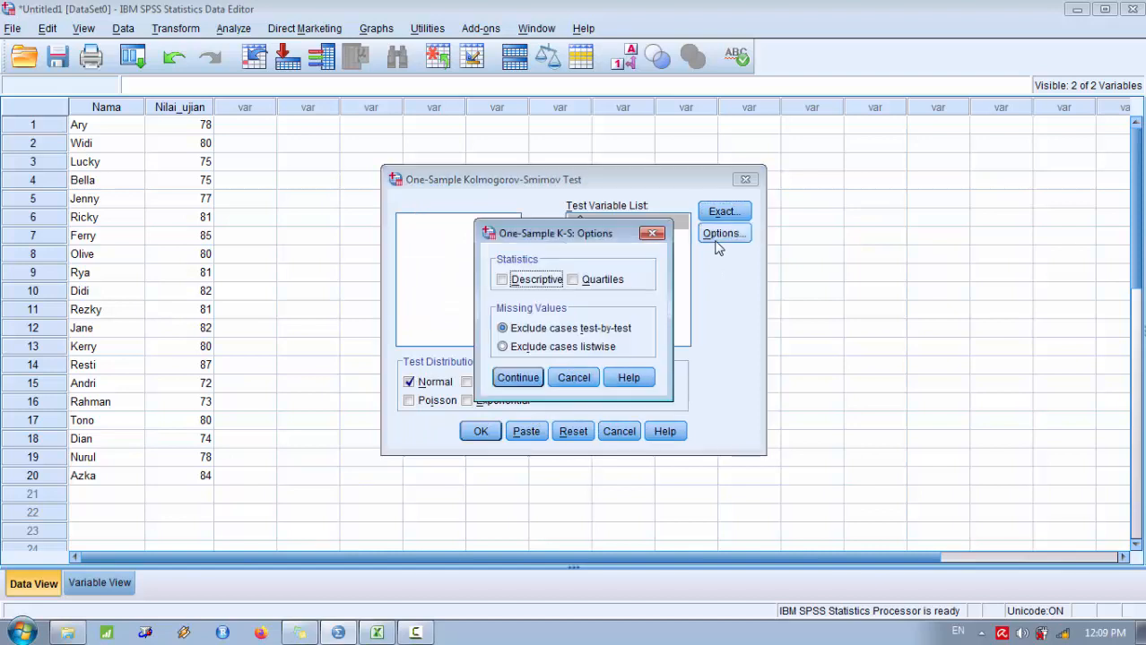
{"action": "left_click", "coordinate": [522, 377]}
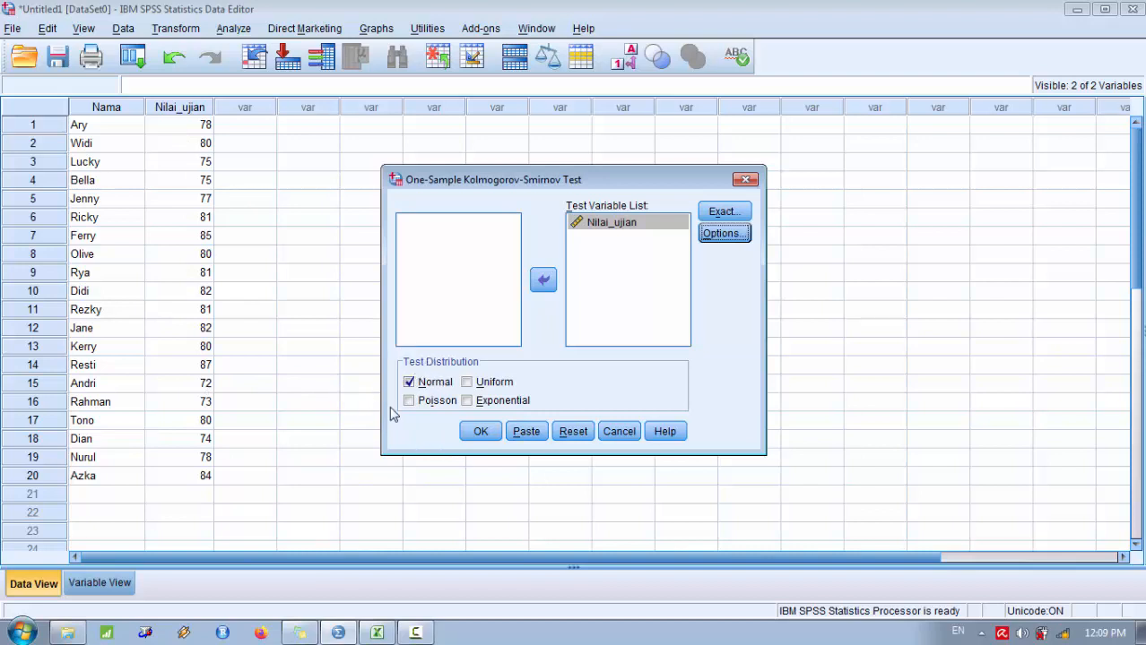
{"action": "left_click", "coordinate": [478, 435]}
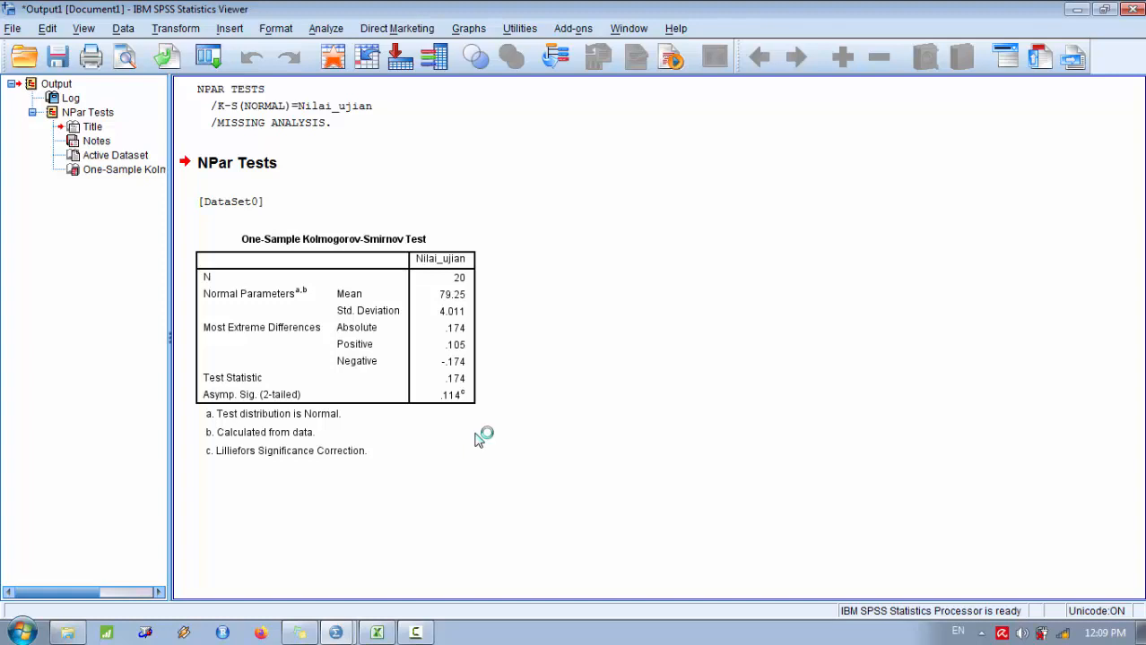
Select the One-Sample Kolmogorov-Smirnov Test table in the output and open it for editing.
{"action": "left_click", "coordinate": [405, 281]}
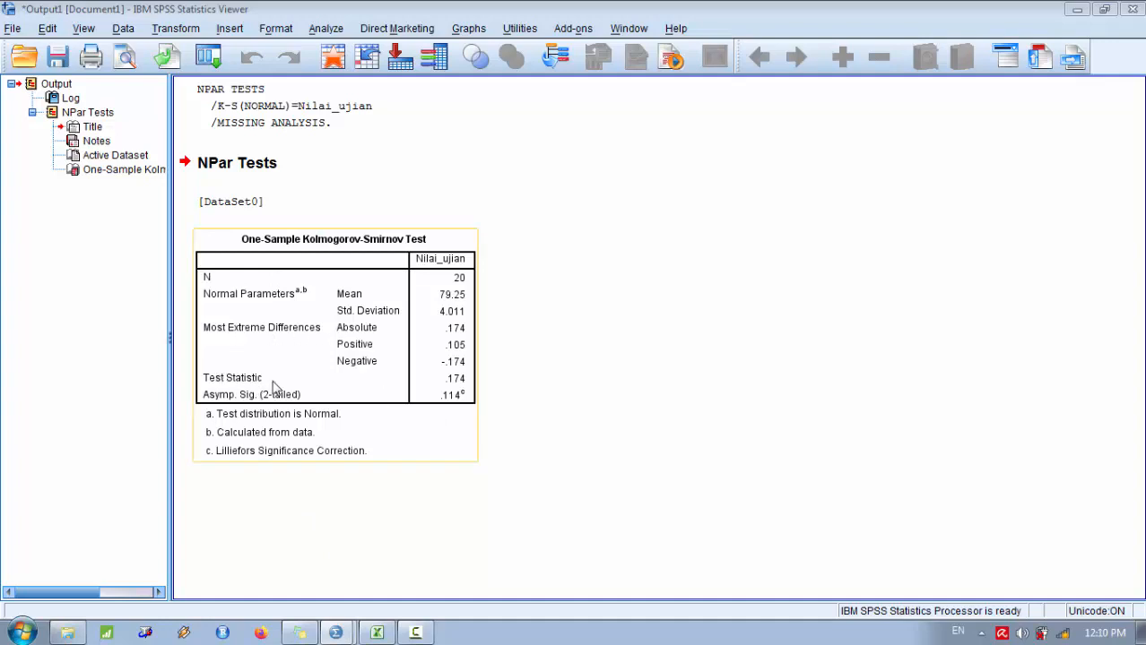
{"action": "double_click", "coordinate": [348, 423]}
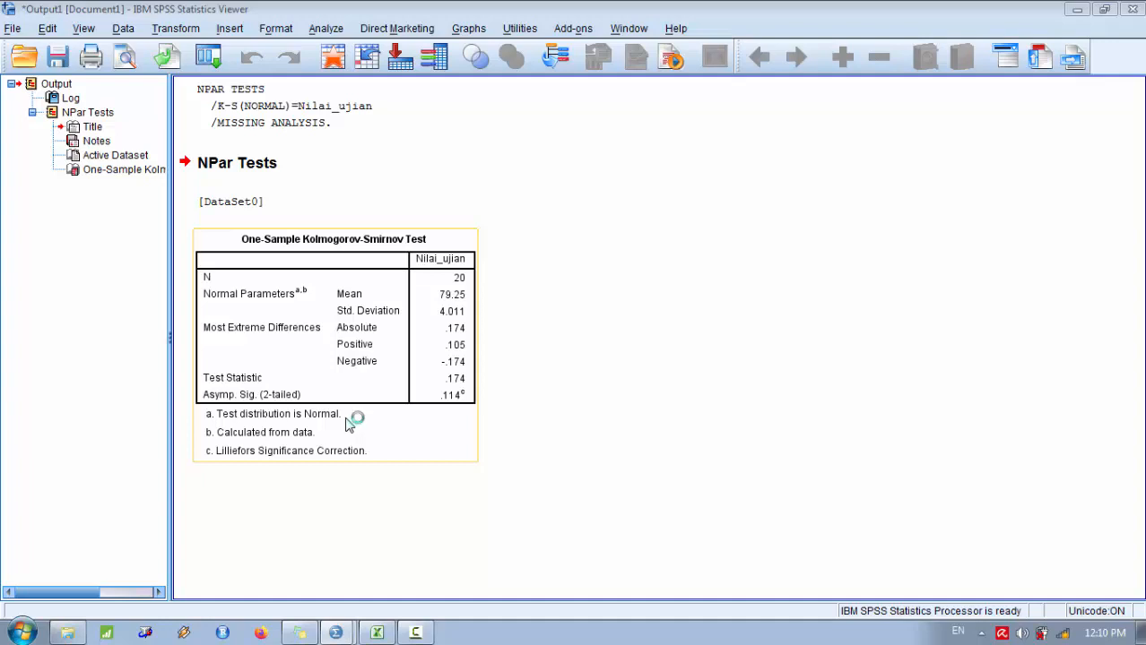